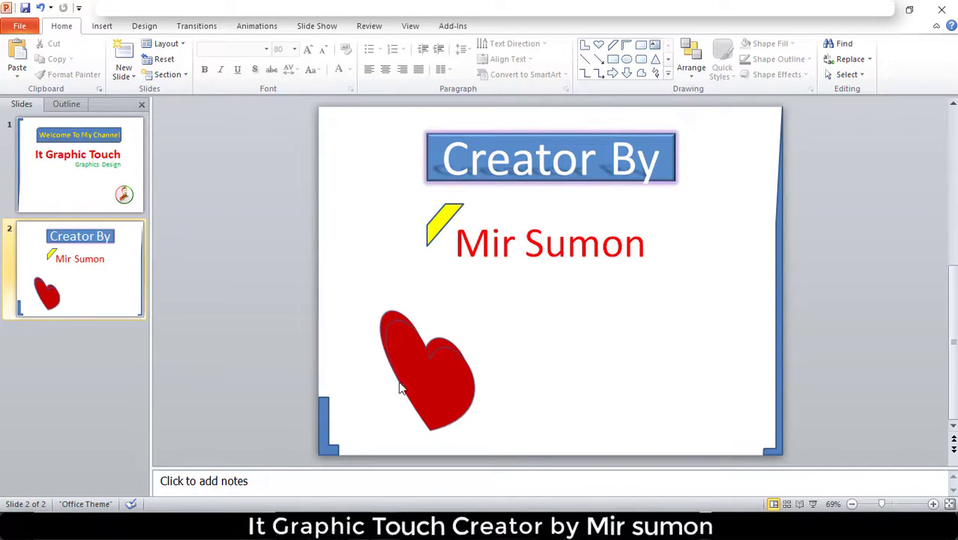
# - Add a blank third slide and draw a rounded rectangle about 5.5" wide and 1.17" high near its upper edge
pyautogui.click(134, 77)
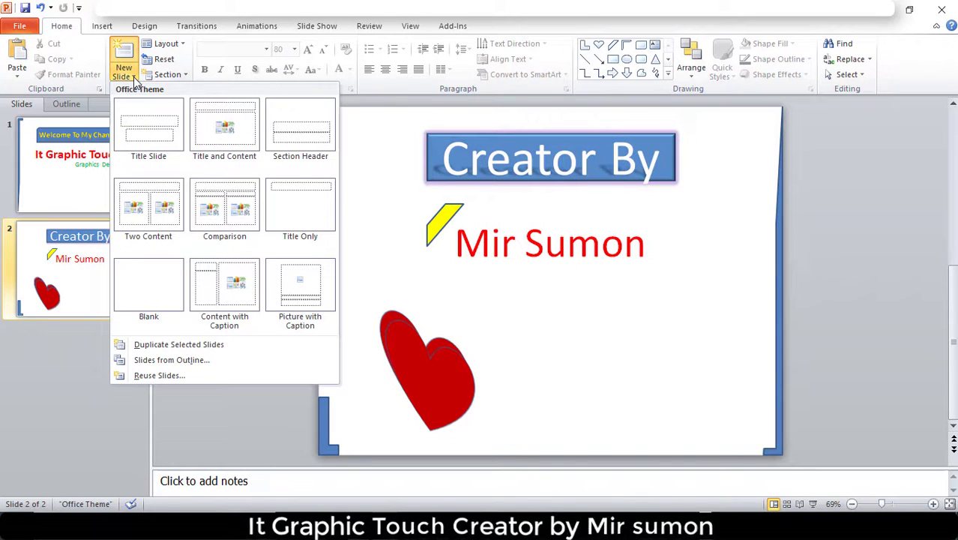
pyautogui.click(167, 289)
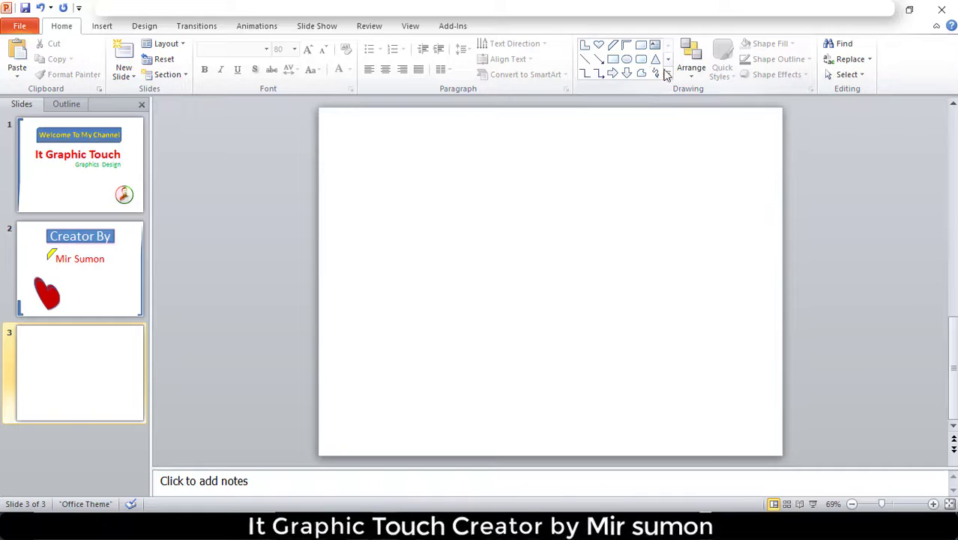
pyautogui.click(642, 63)
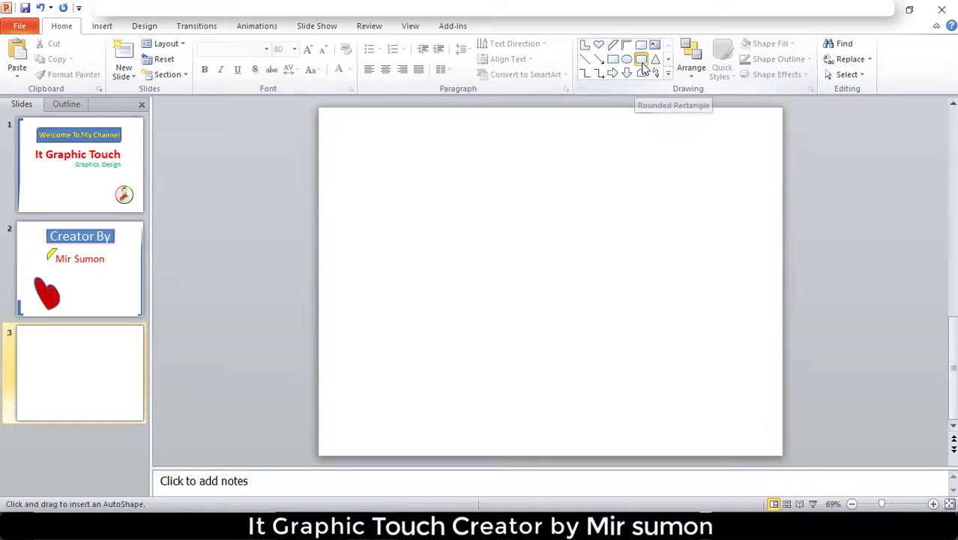
pyautogui.moveTo(415, 153); pyautogui.dragTo(670, 209)
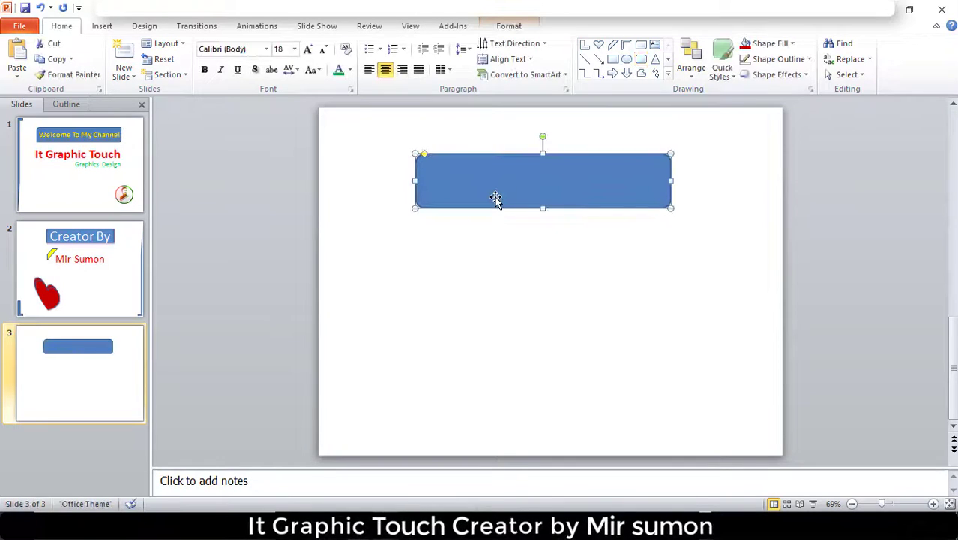
# - Apply the second preset shape effect in the first row of presets to the rounded rectangle
pyautogui.click(509, 26)
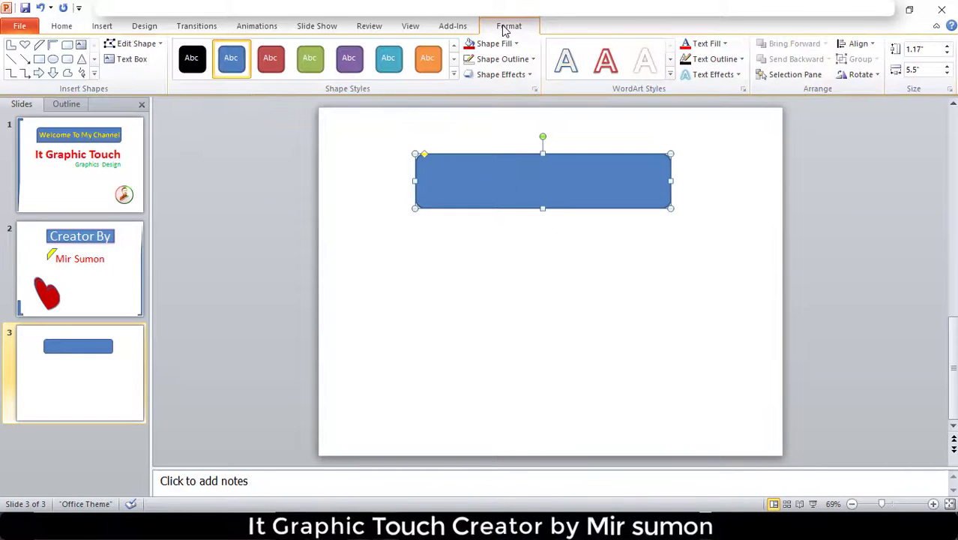
pyautogui.click(530, 78)
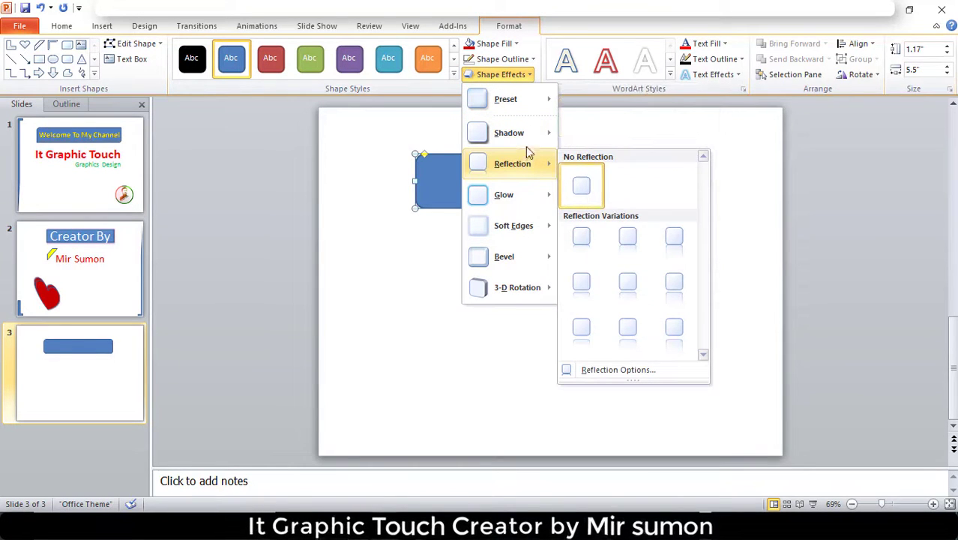
pyautogui.moveTo(528, 136)
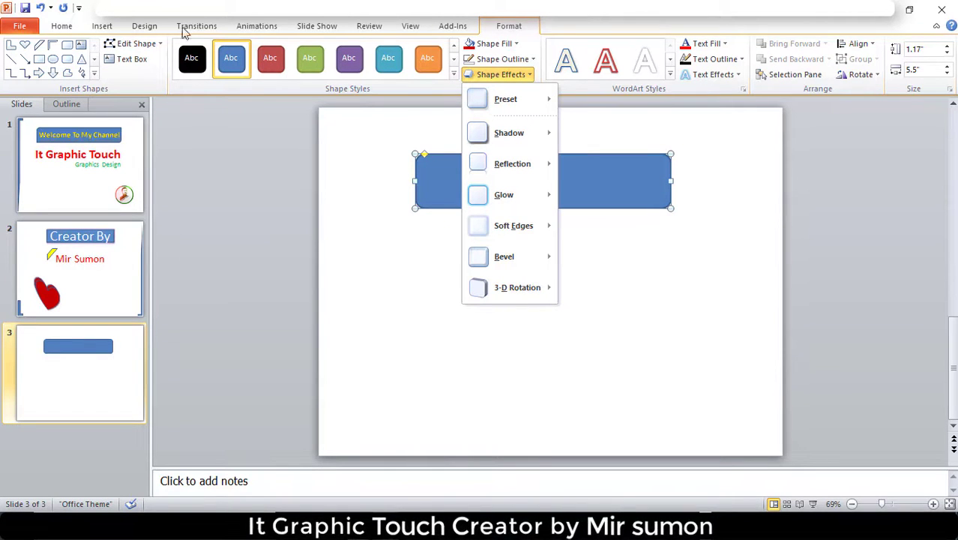
pyautogui.moveTo(534, 98)
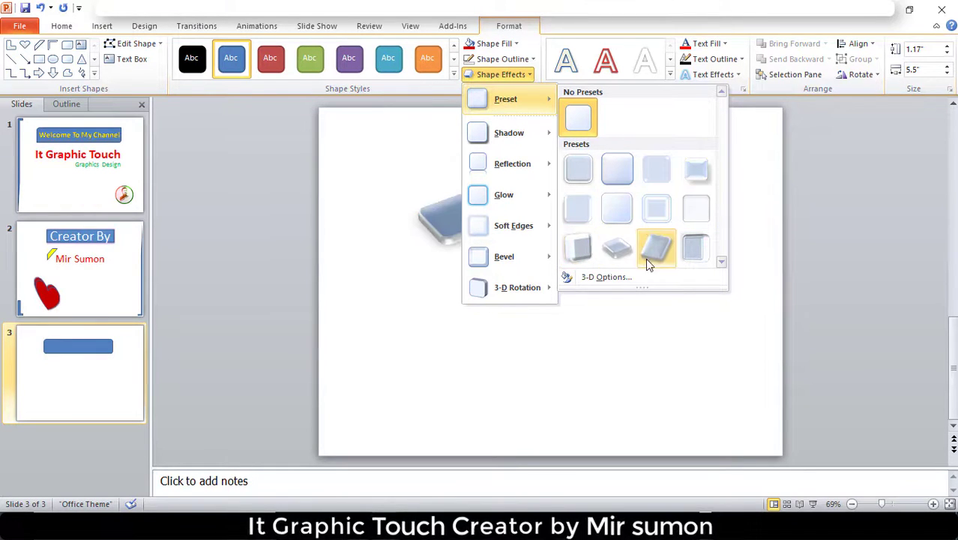
pyautogui.click(612, 178)
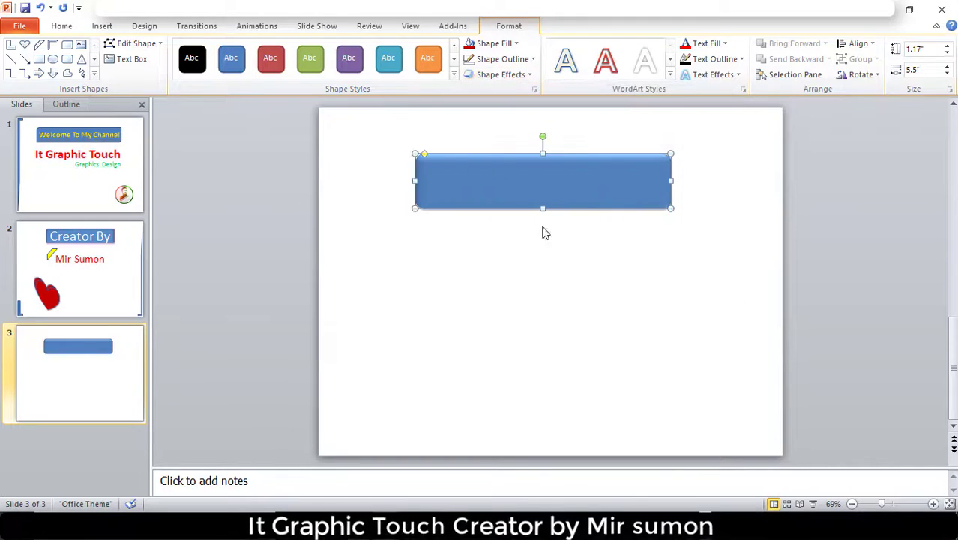
# - Give the rounded rectangle a perspective shadow cast straight below it and the thinnest aqua glow
pyautogui.click(531, 75)
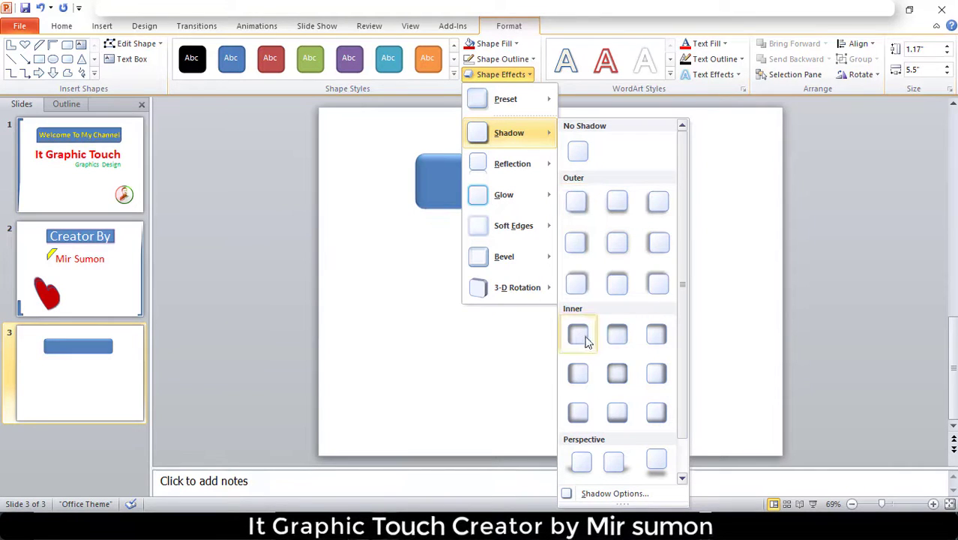
pyautogui.click(656, 461)
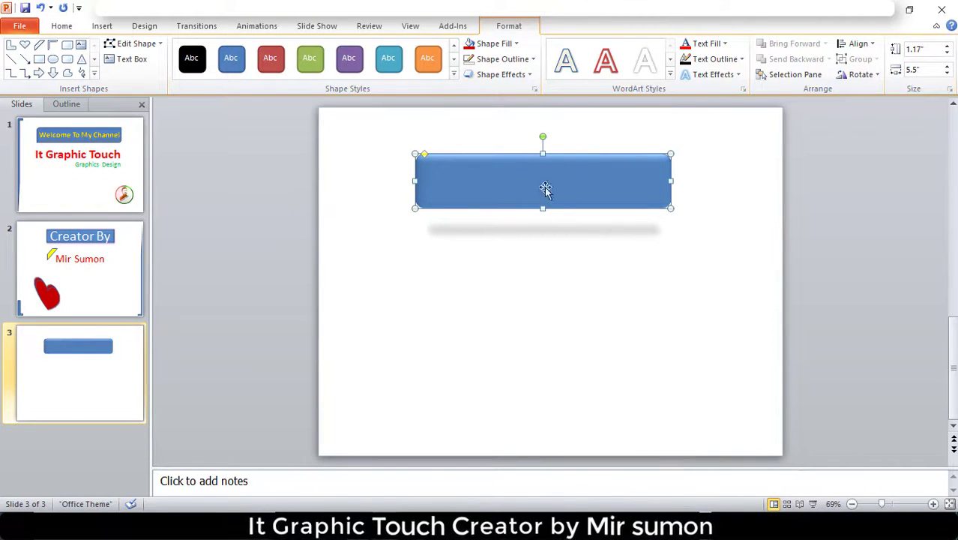
pyautogui.click(501, 74)
pyautogui.moveTo(509, 196)
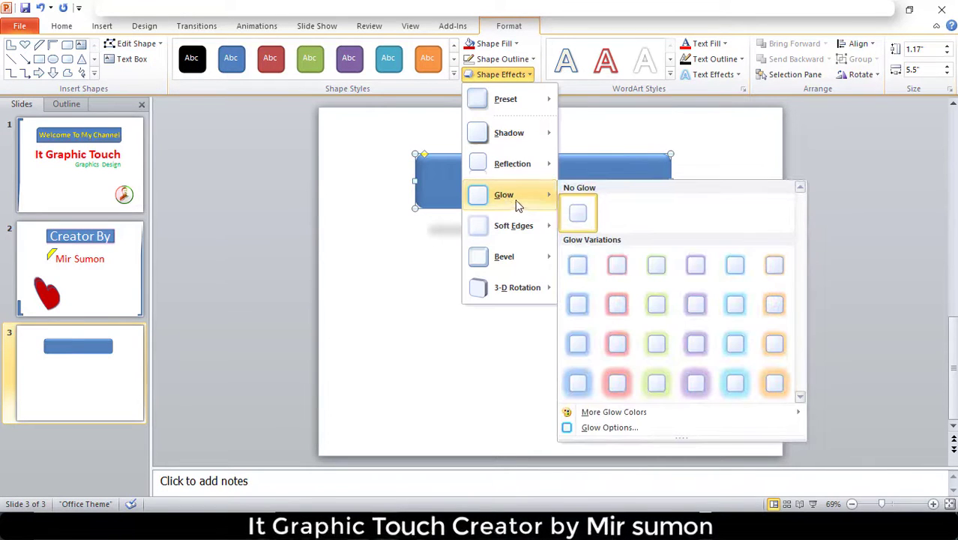
pyautogui.click(735, 267)
# - Apply the first bevel variation to the rounded rectangle
pyautogui.click(529, 75)
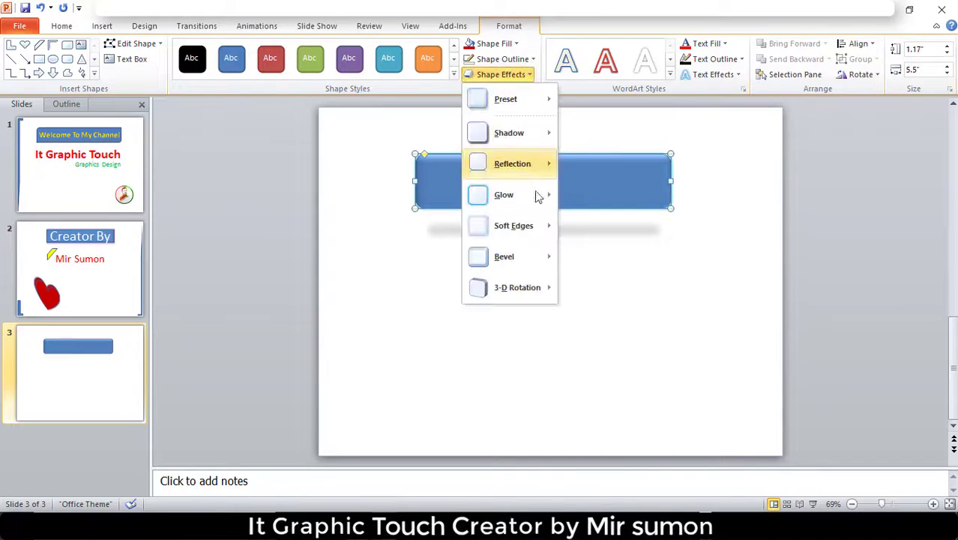
pyautogui.moveTo(544, 234)
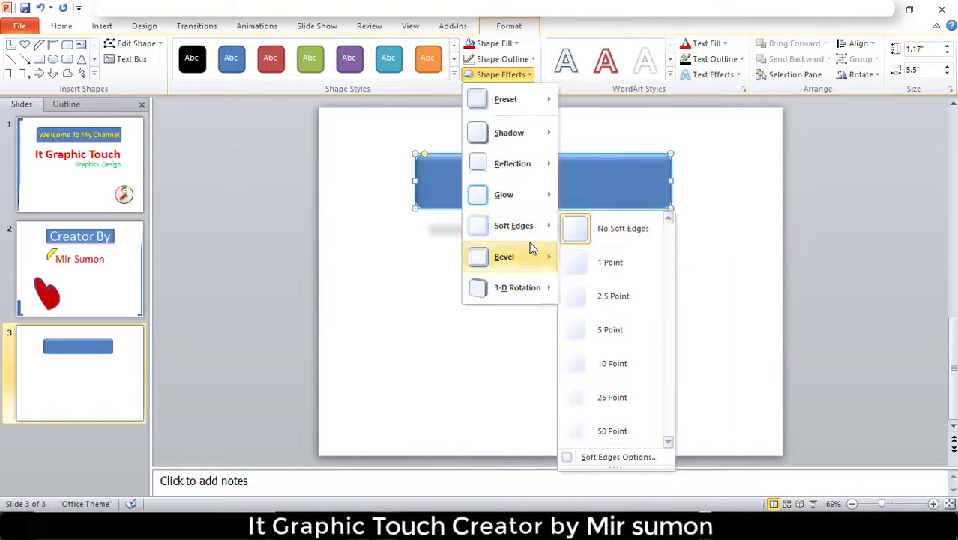
pyautogui.moveTo(524, 257)
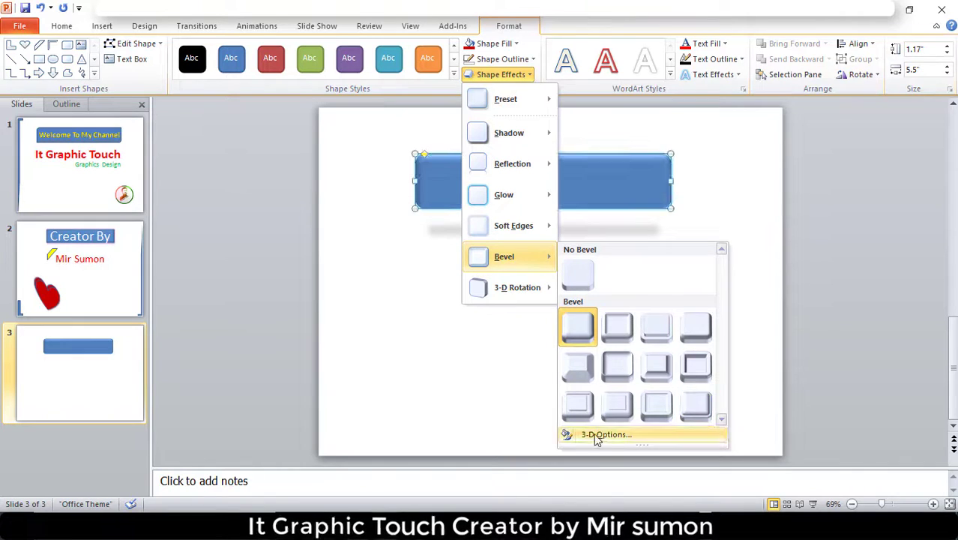
pyautogui.click(577, 330)
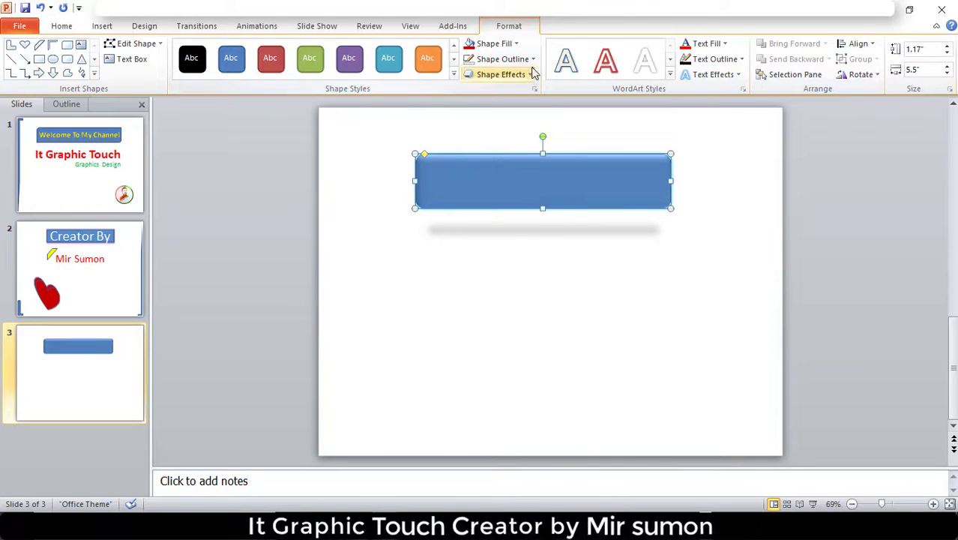
# - Fill the rounded rectangle with the standard dark red colour
pyautogui.click(514, 44)
pyautogui.click(514, 44)
pyautogui.click(514, 44)
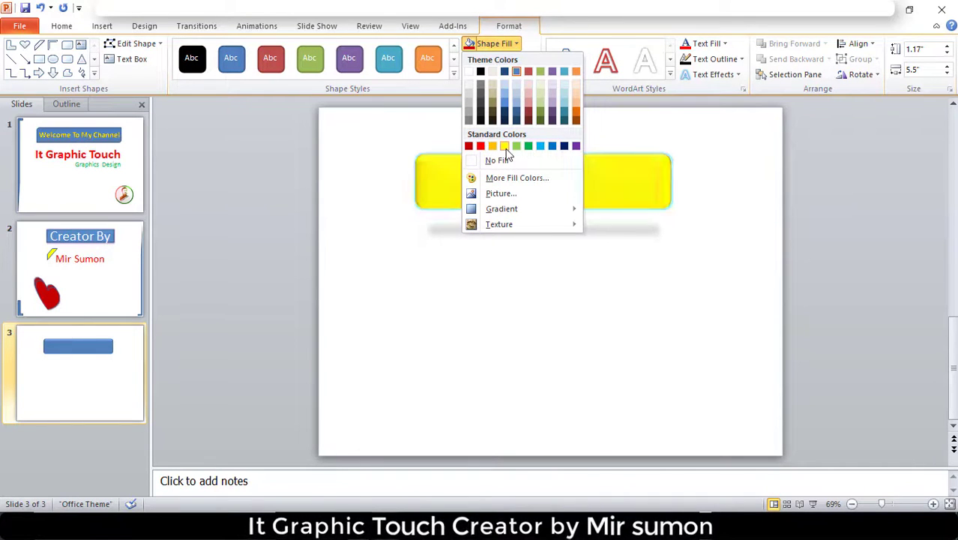
pyautogui.click(468, 145)
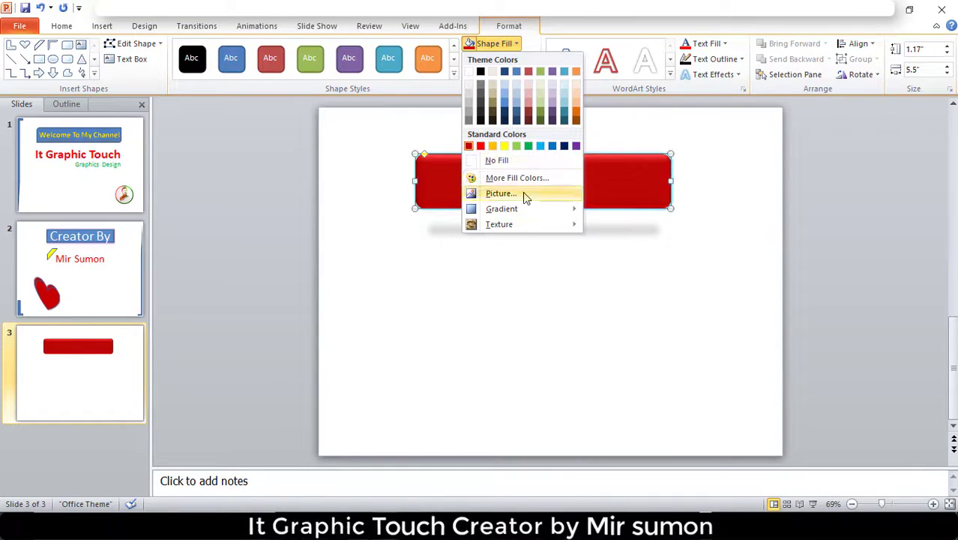
pyautogui.click(629, 313)
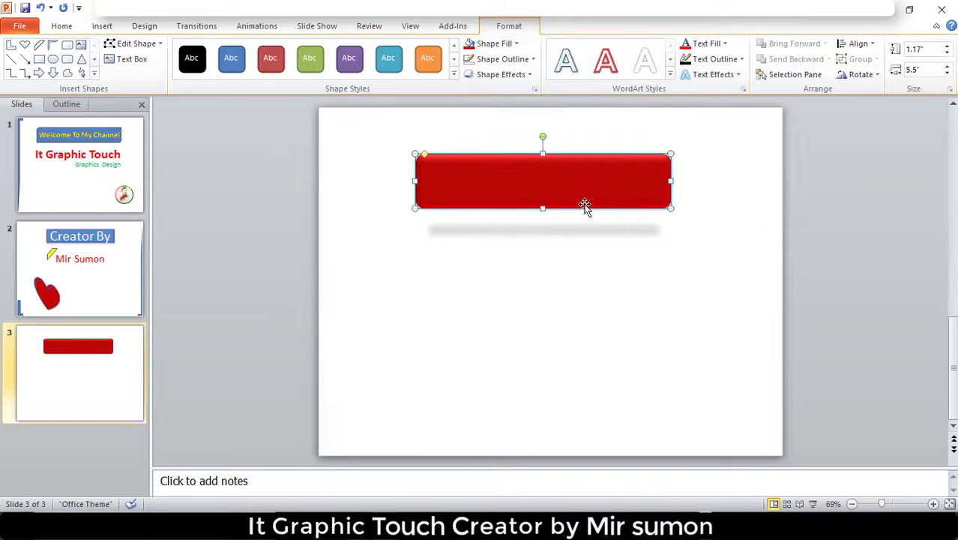
# - Add the text "Channel Conrent" inside the red rounded rectangle
pyautogui.rightClick(527, 176)
pyautogui.click(570, 250)
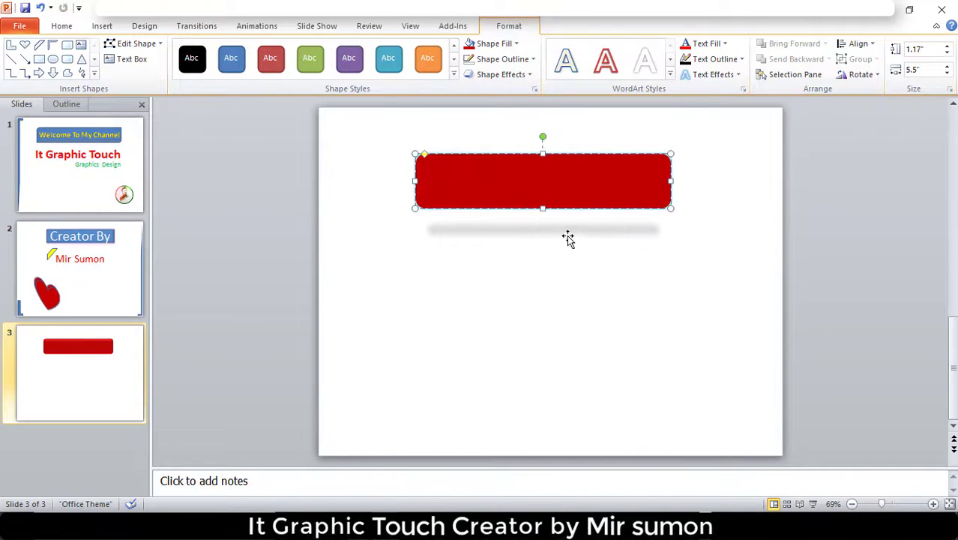
pyautogui.write('Channel')
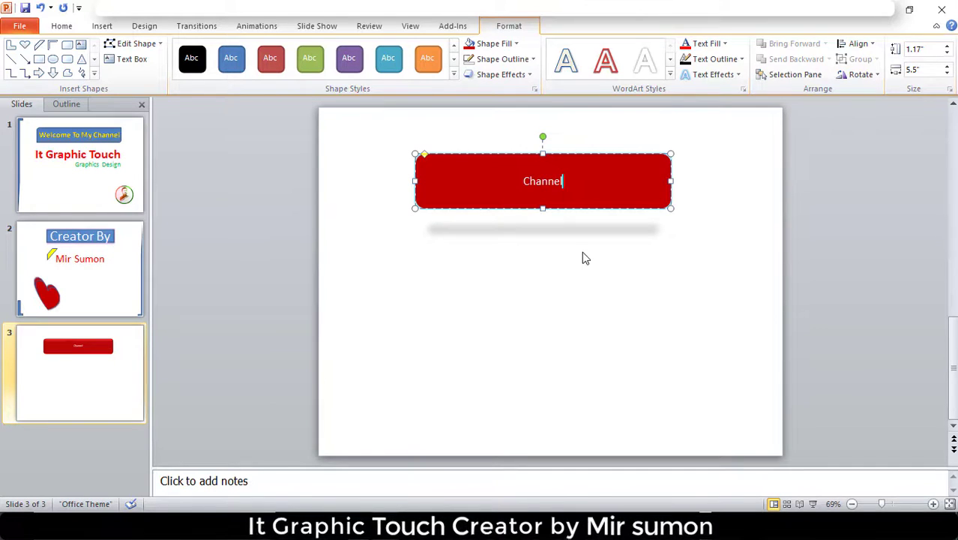
pyautogui.write('Conrent')
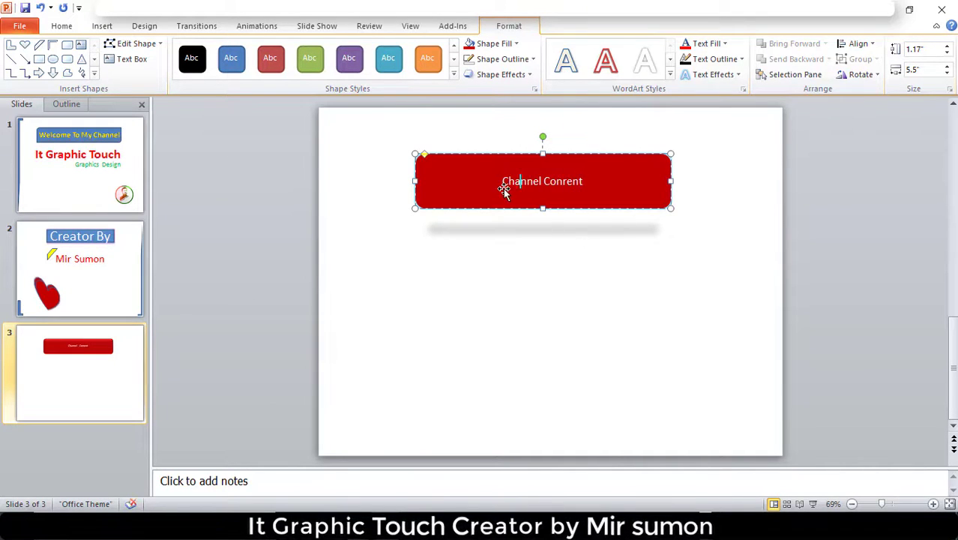
# - Set the text fill of the whole banner caption to standard yellow
pyautogui.moveTo(500, 182); pyautogui.dragTo(580, 188)
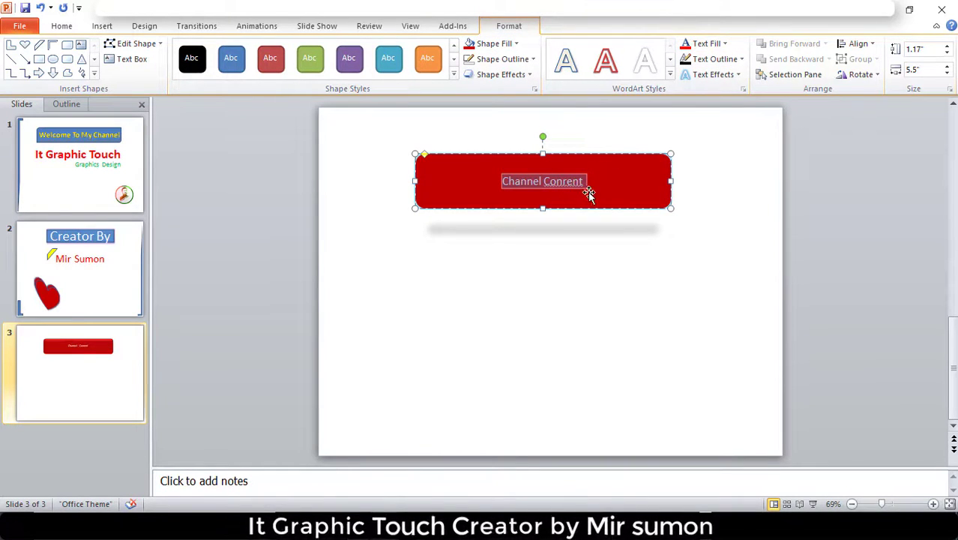
pyautogui.click(619, 293)
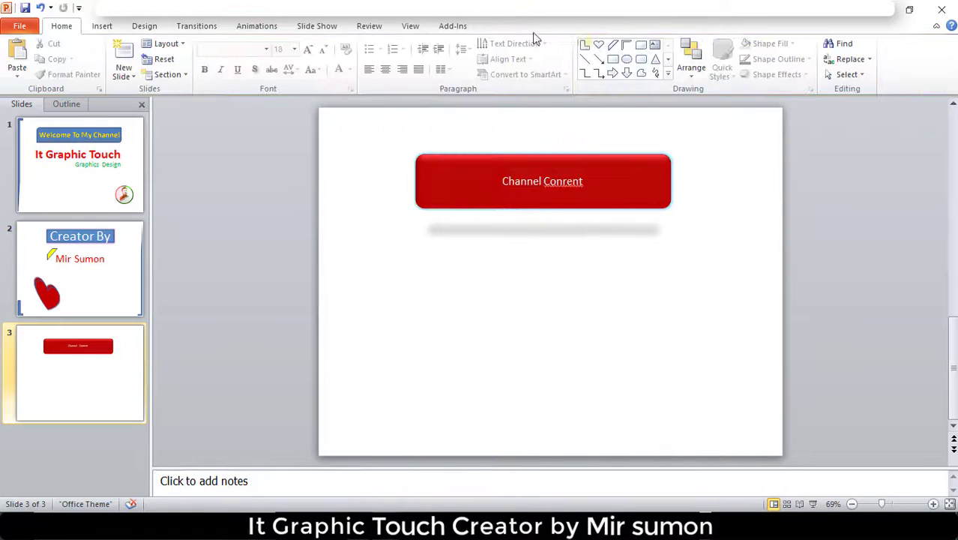
pyautogui.click(515, 186)
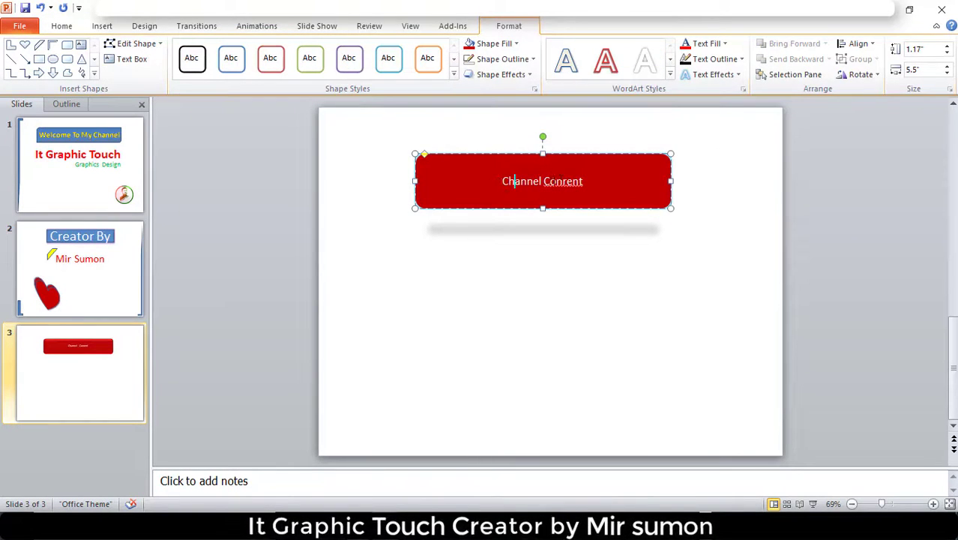
pyautogui.moveTo(501, 182); pyautogui.dragTo(593, 186)
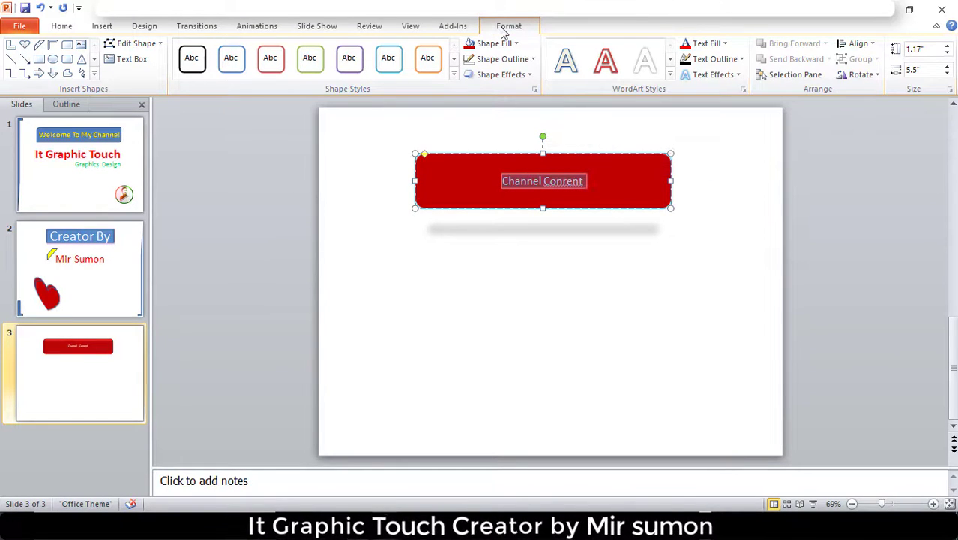
pyautogui.click(722, 43)
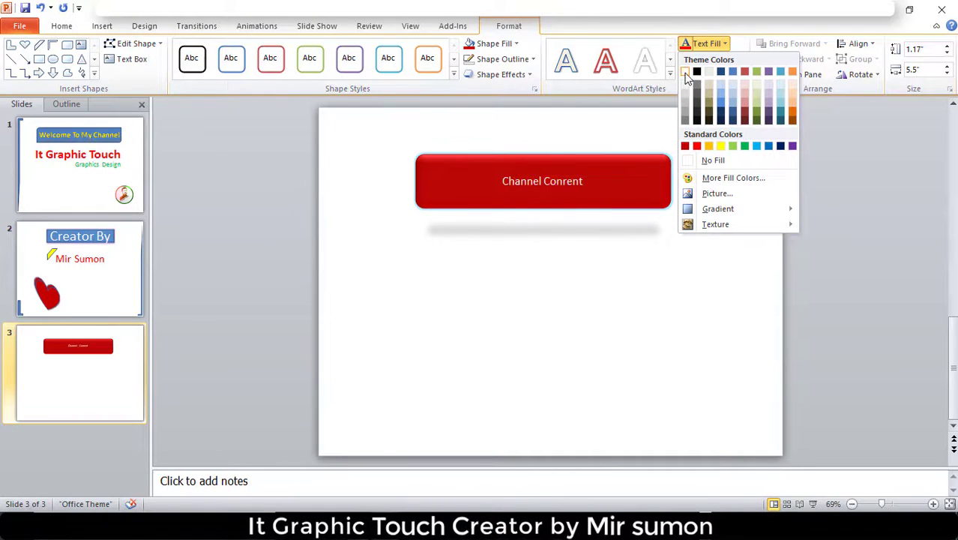
pyautogui.click(720, 145)
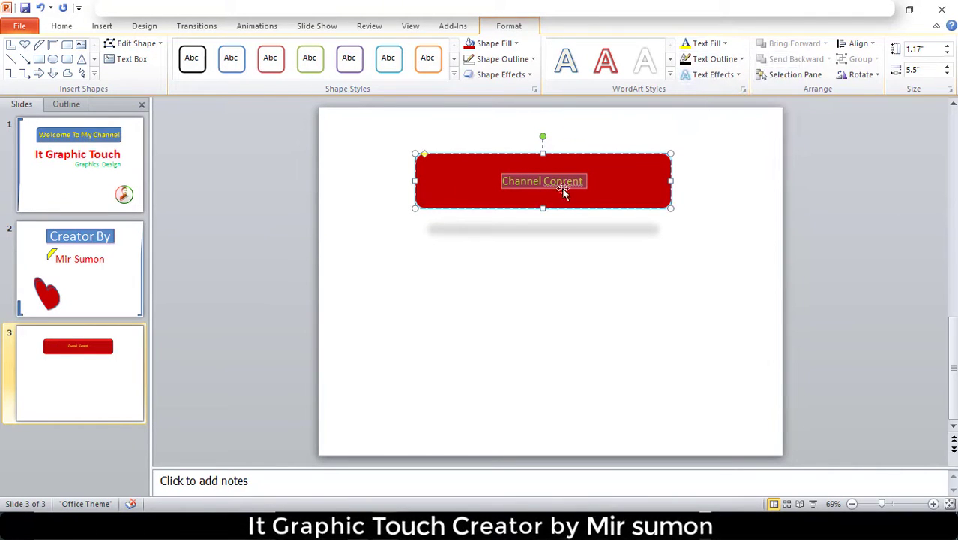
# - Enlarge the banner caption's font size to 54
pyautogui.click(66, 25)
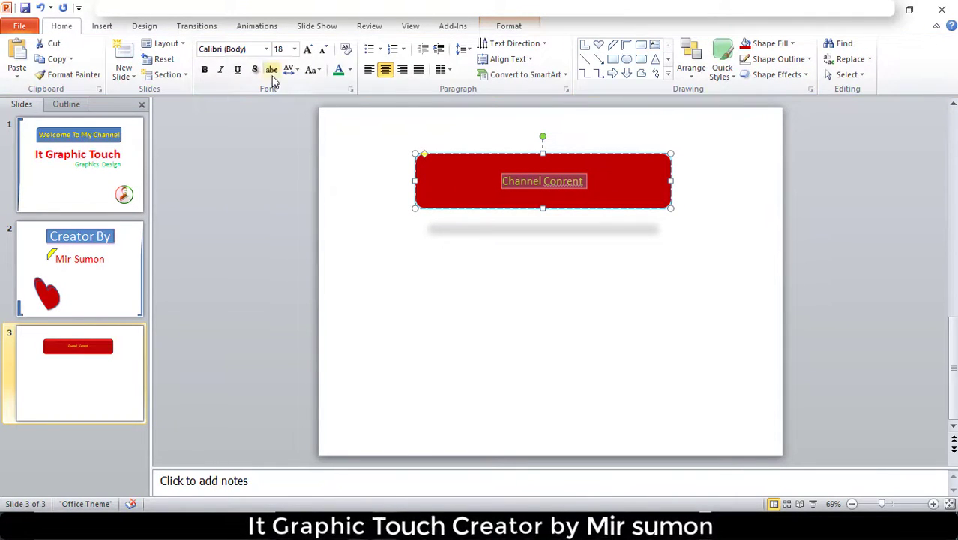
pyautogui.click(308, 48)
pyautogui.click(308, 48)
pyautogui.click(308, 49)
pyautogui.click(308, 48)
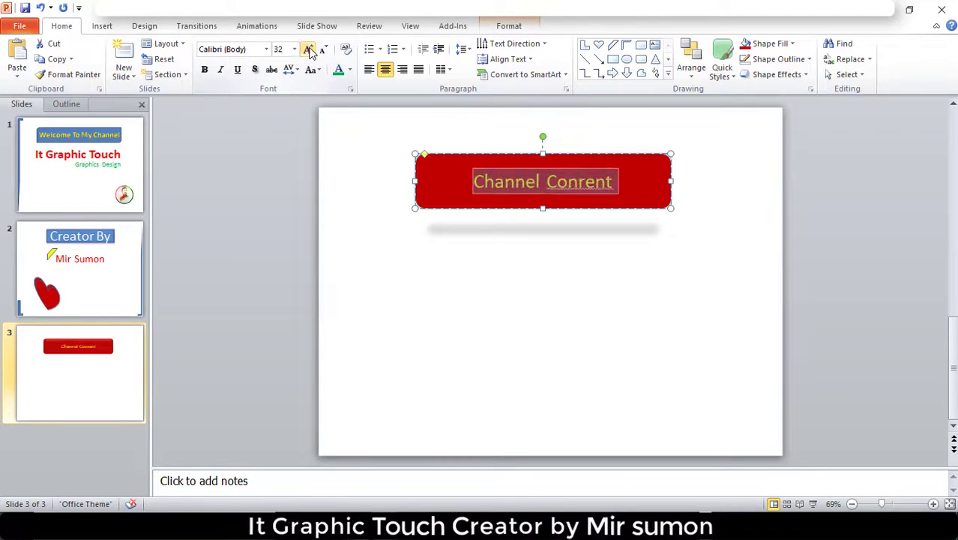
pyautogui.click(308, 49)
pyautogui.click(308, 49)
pyautogui.click(308, 49)
pyautogui.click(308, 49)
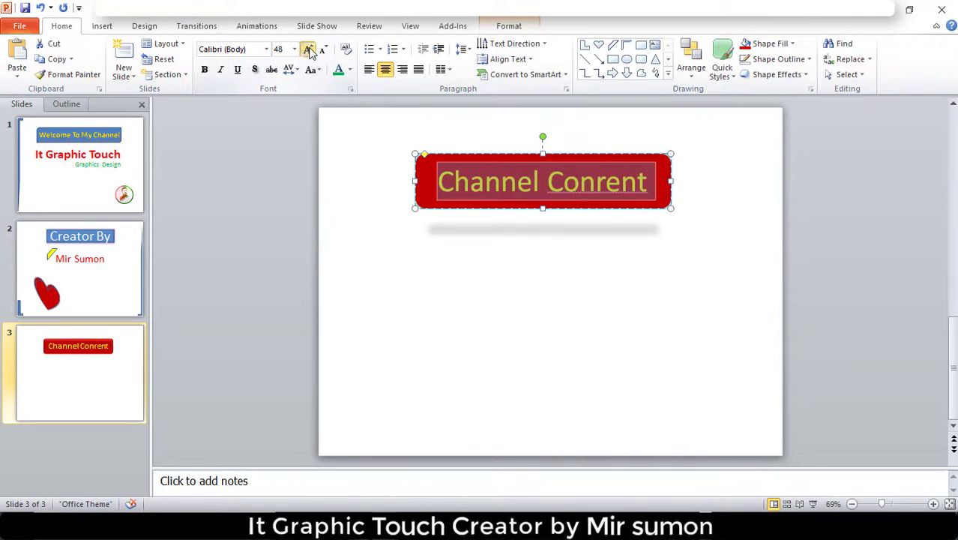
pyautogui.click(613, 269)
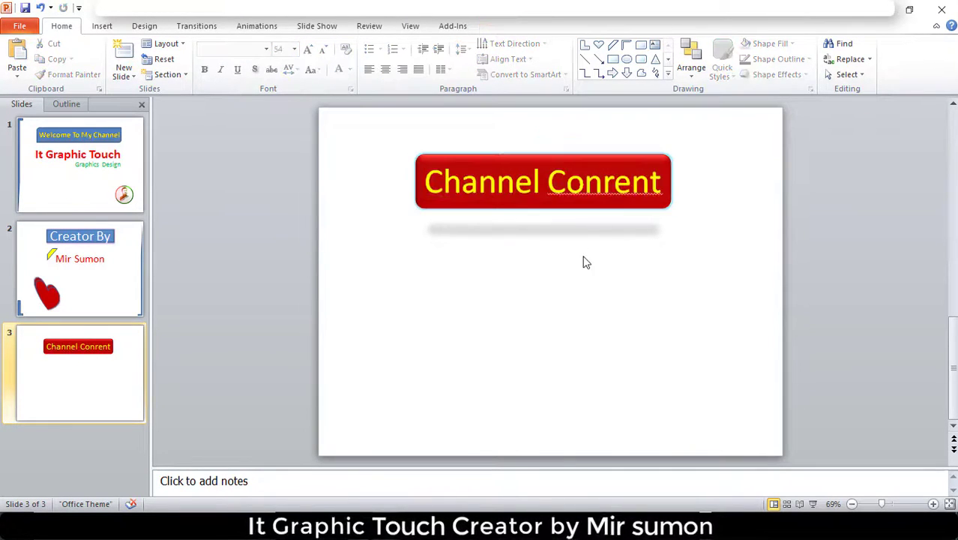
# - Correct the misspelled second word of the banner caption to "Content"
pyautogui.click(612, 181)
pyautogui.press('BackSpace')
pyautogui.write('t')
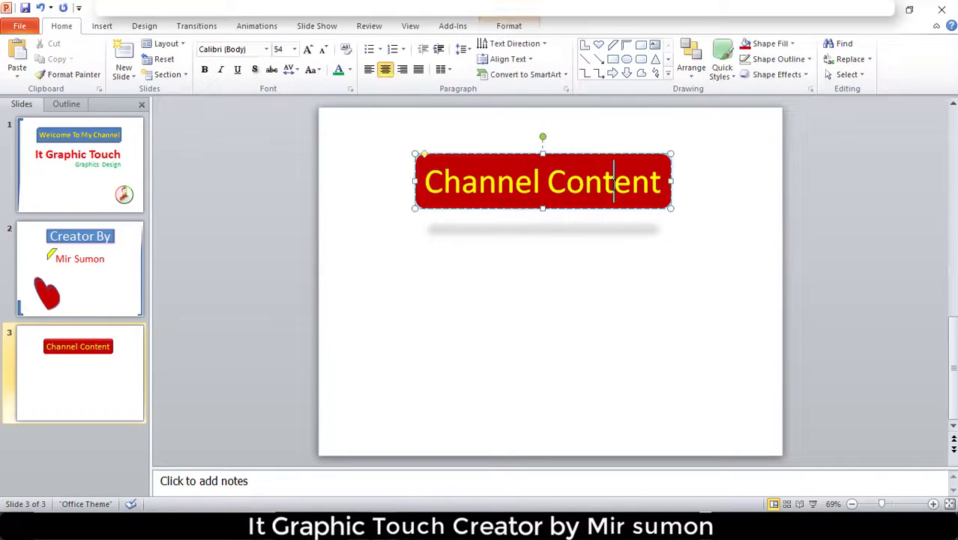
pyautogui.click(622, 271)
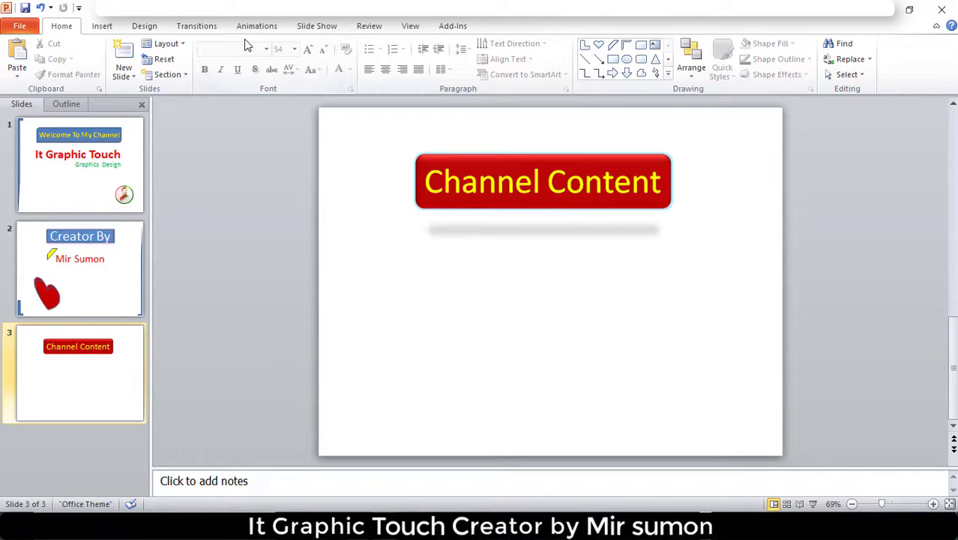
# - Open the SmartArt gallery and look through the List, Process, Cycle, Hierarchy and Relationship layouts, ending on the full collection
pyautogui.click(105, 26)
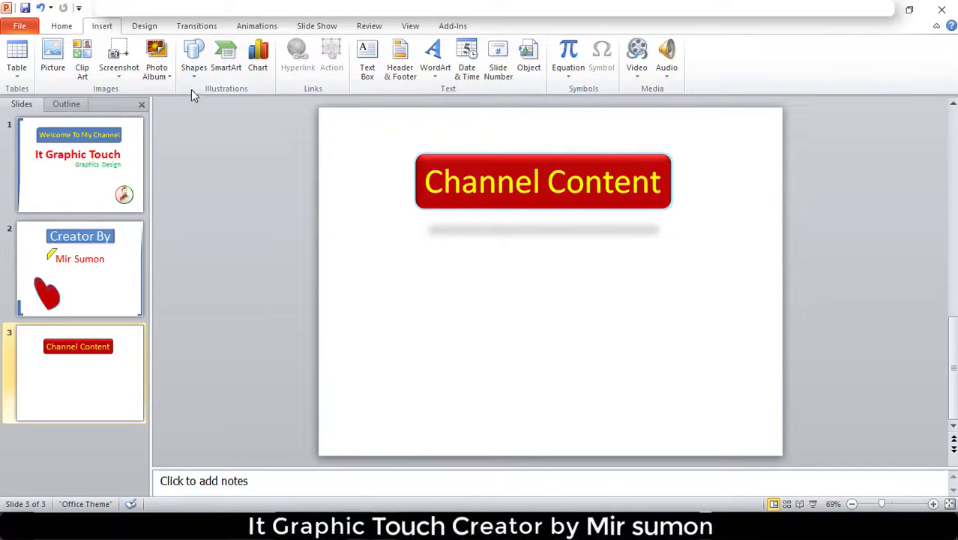
pyautogui.click(227, 67)
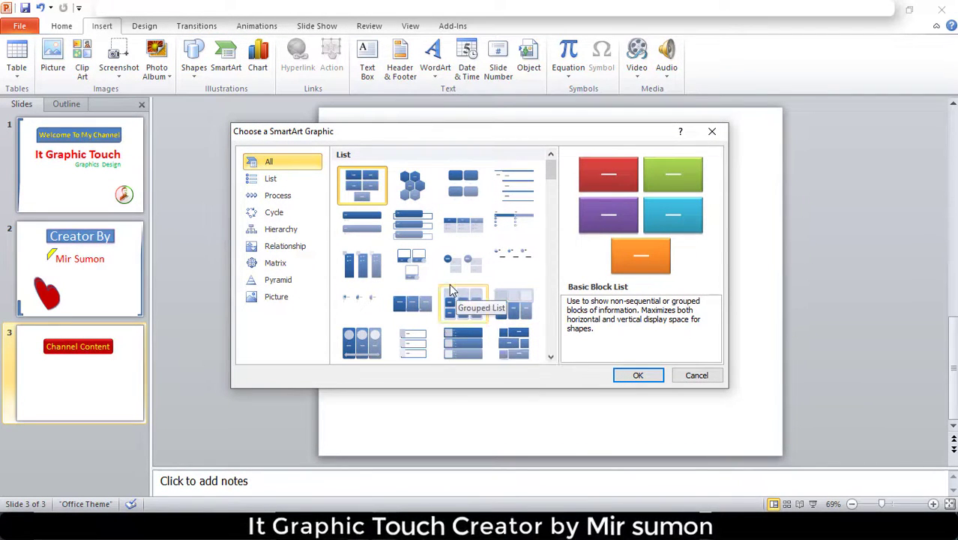
pyautogui.moveTo(548, 174)
pyautogui.mouseDown()
pyautogui.moveTo(564, 197)
pyautogui.moveTo(560, 184)
pyautogui.mouseUp()
pyautogui.click(277, 182)
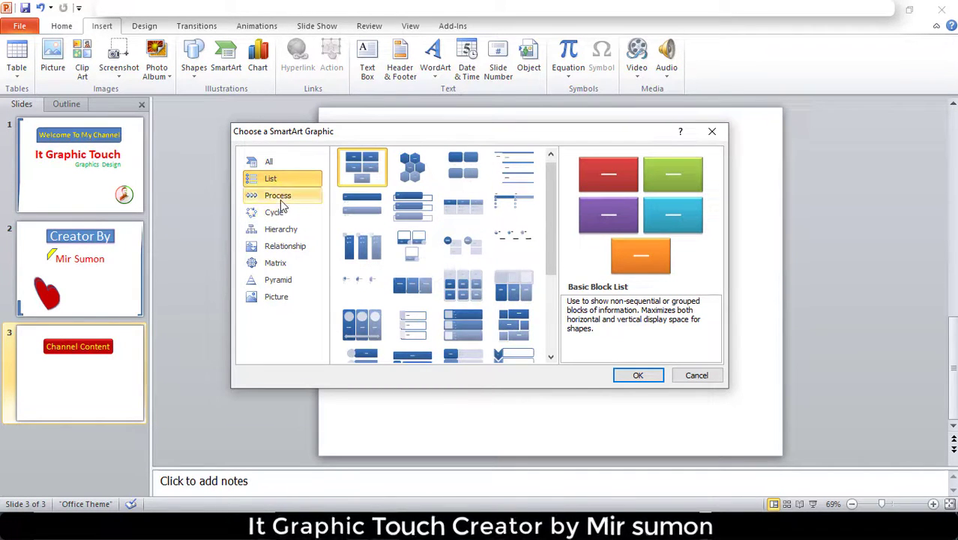
pyautogui.click(282, 201)
pyautogui.click(279, 216)
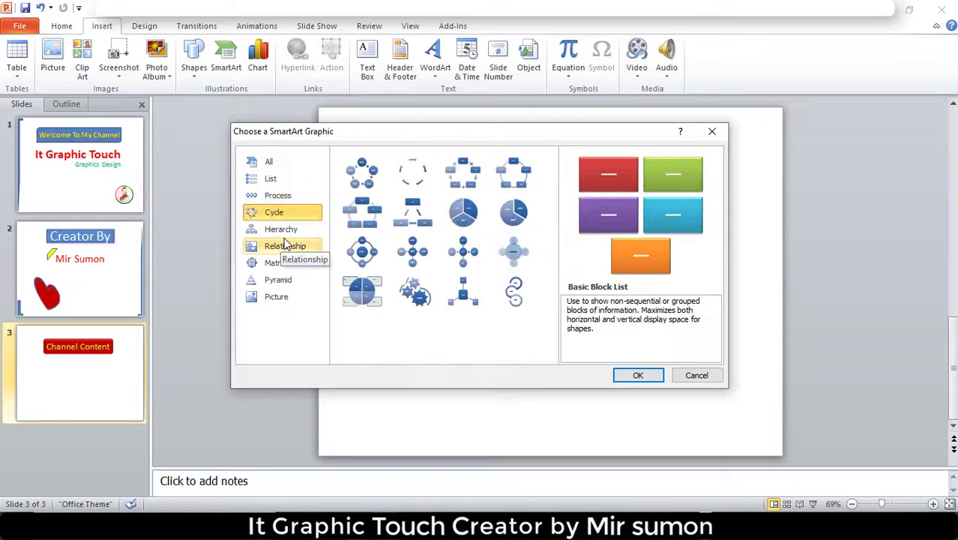
pyautogui.click(305, 232)
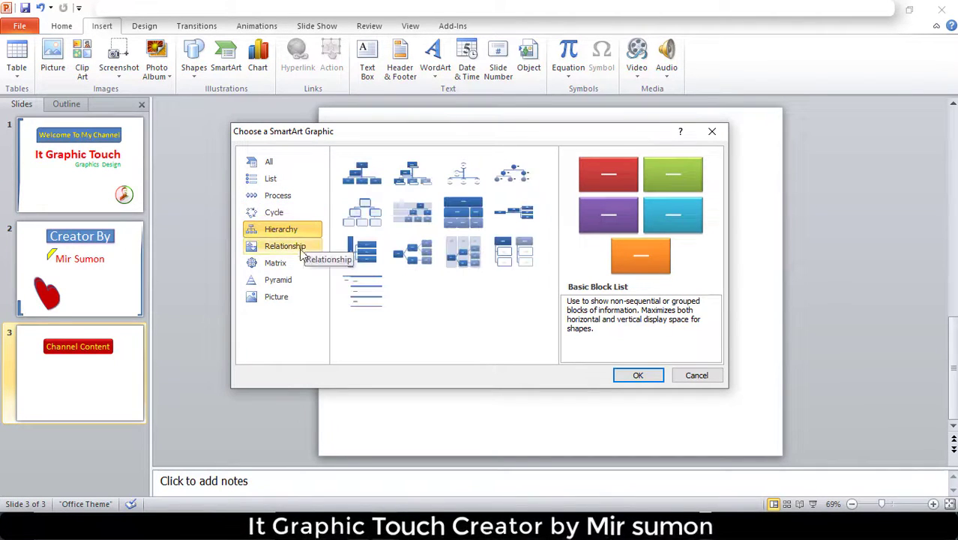
pyautogui.click(310, 252)
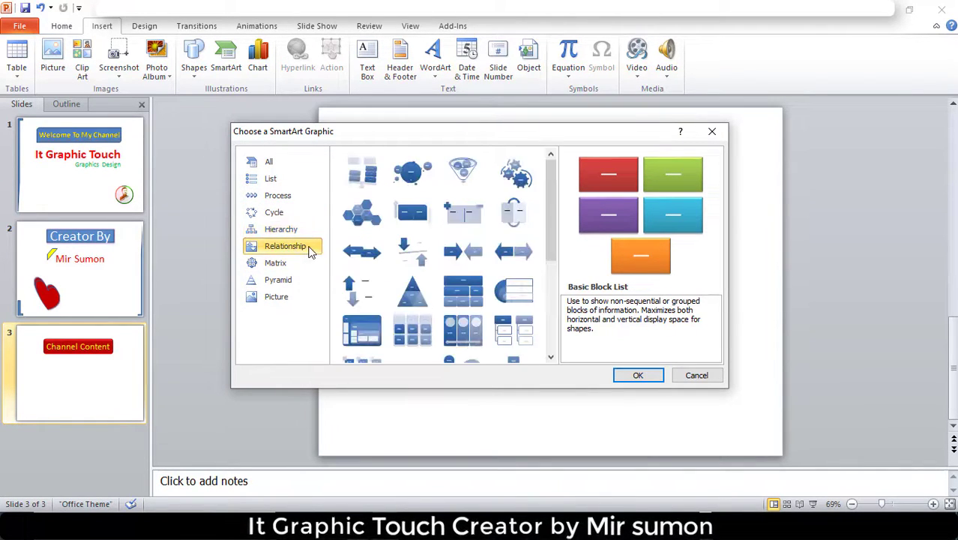
pyautogui.click(303, 234)
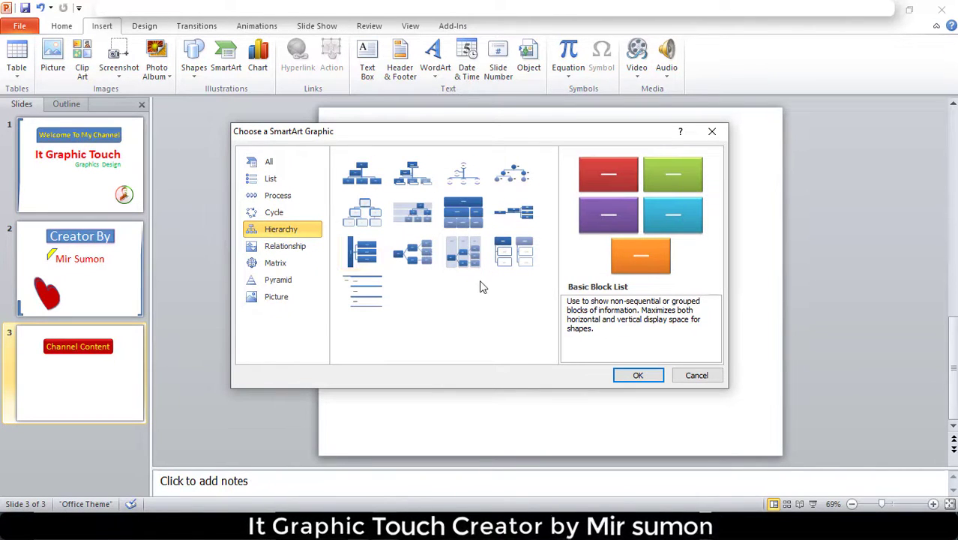
pyautogui.click(266, 162)
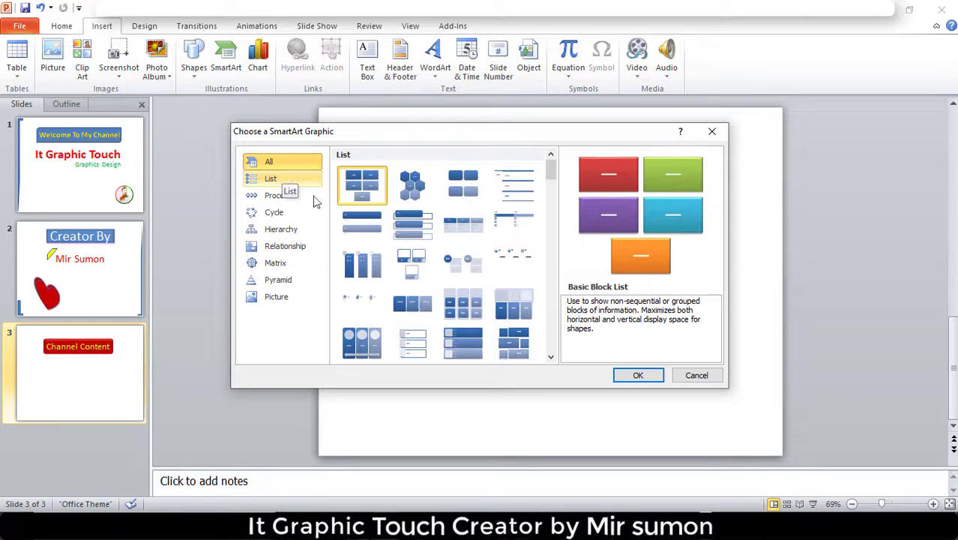
# - Insert a Vertical Chevron List SmartArt graphic on the third slide
pyautogui.scroll(-5, 551, 182)
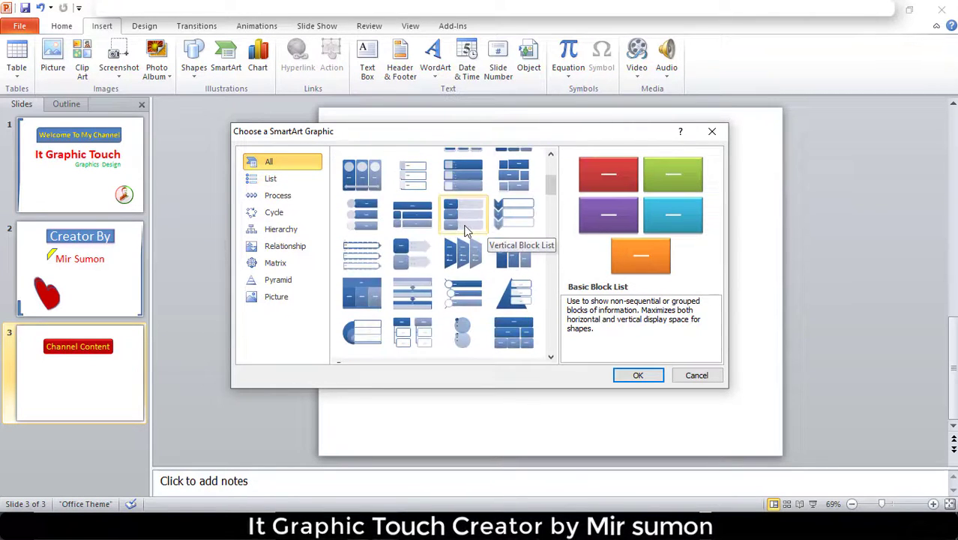
pyautogui.click(512, 216)
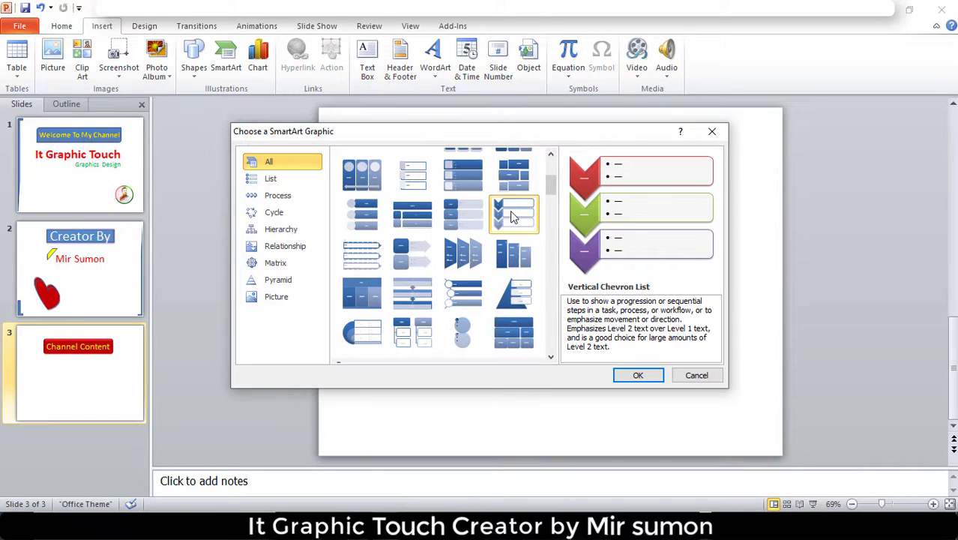
pyautogui.click(639, 374)
# - Position the chevron list beneath the "Channel Content" banner and narrow it to roughly the banner's width
pyautogui.moveTo(538, 175); pyautogui.dragTo(550, 216)
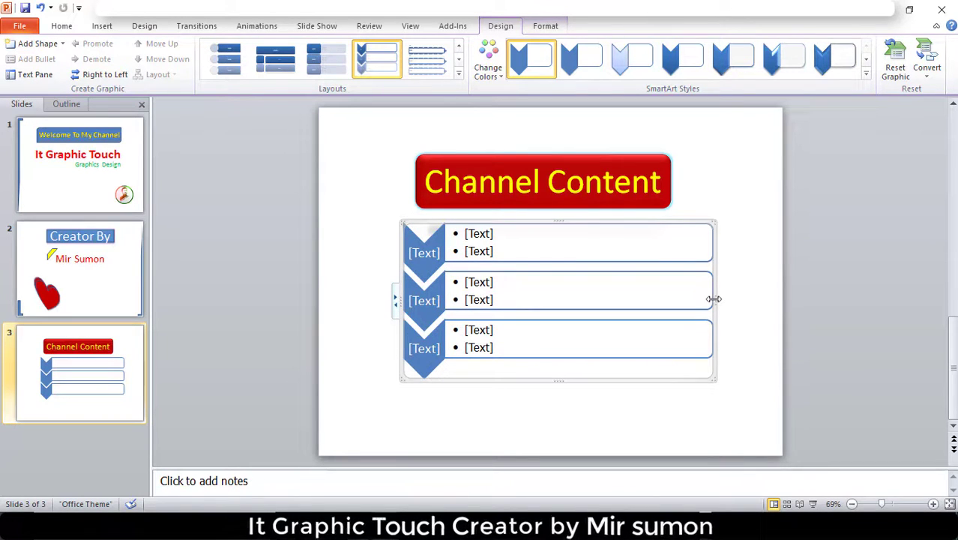
pyautogui.moveTo(713, 299); pyautogui.dragTo(661, 309)
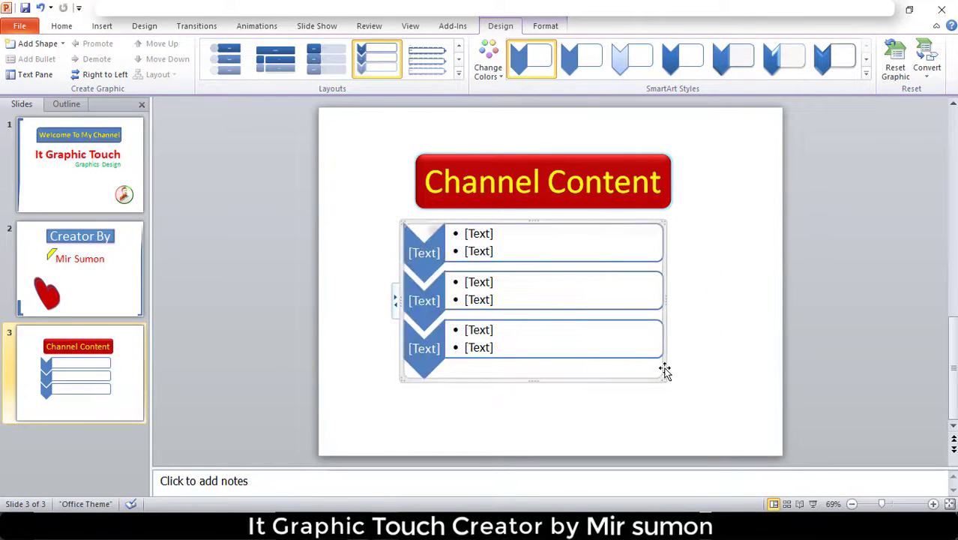
pyautogui.moveTo(664, 370); pyautogui.dragTo(685, 397)
# - Label the first chevron "1" and open the second chevron's text for editing
pyautogui.click(447, 281)
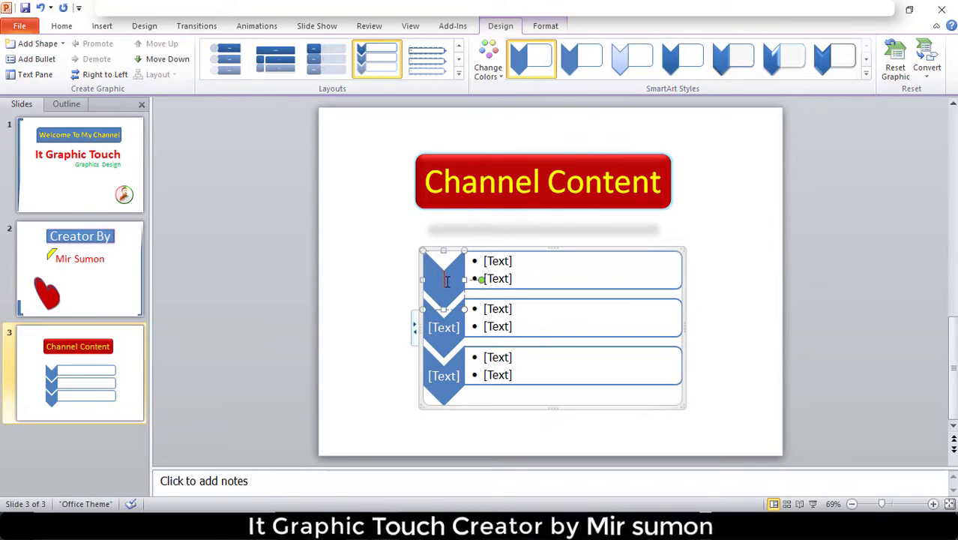
pyautogui.click(446, 333)
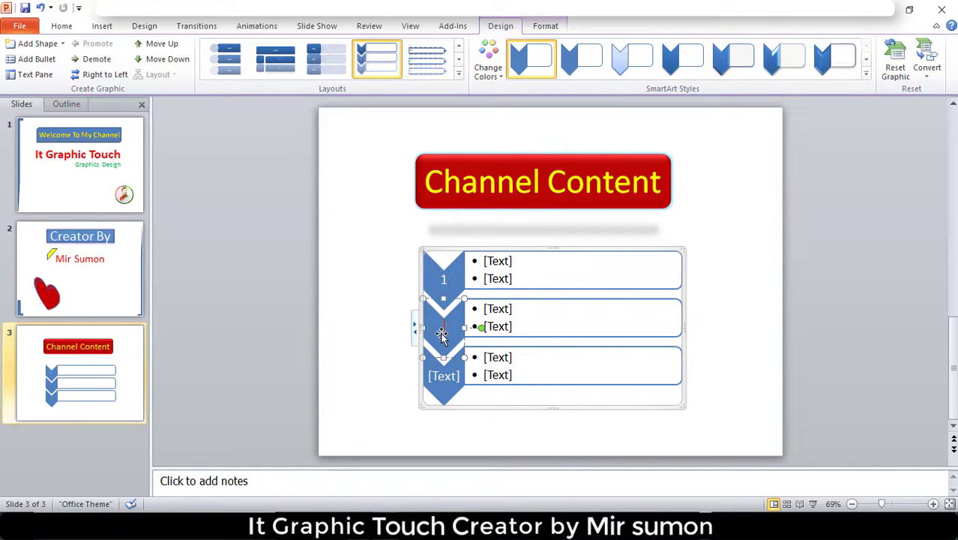